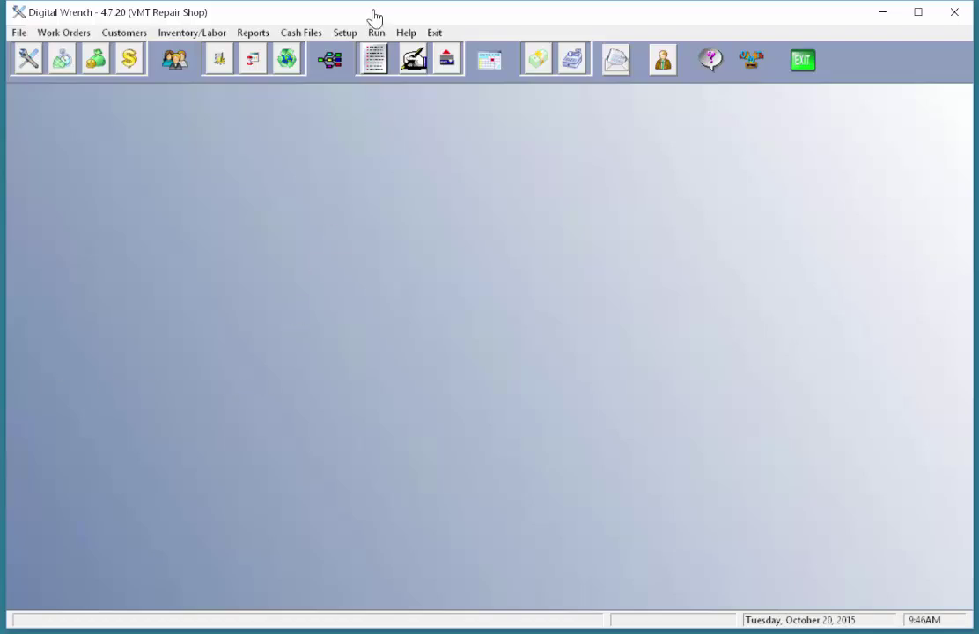
Open the company setup record and try the setting for use in Canada, switching it back off.
click(351, 35)
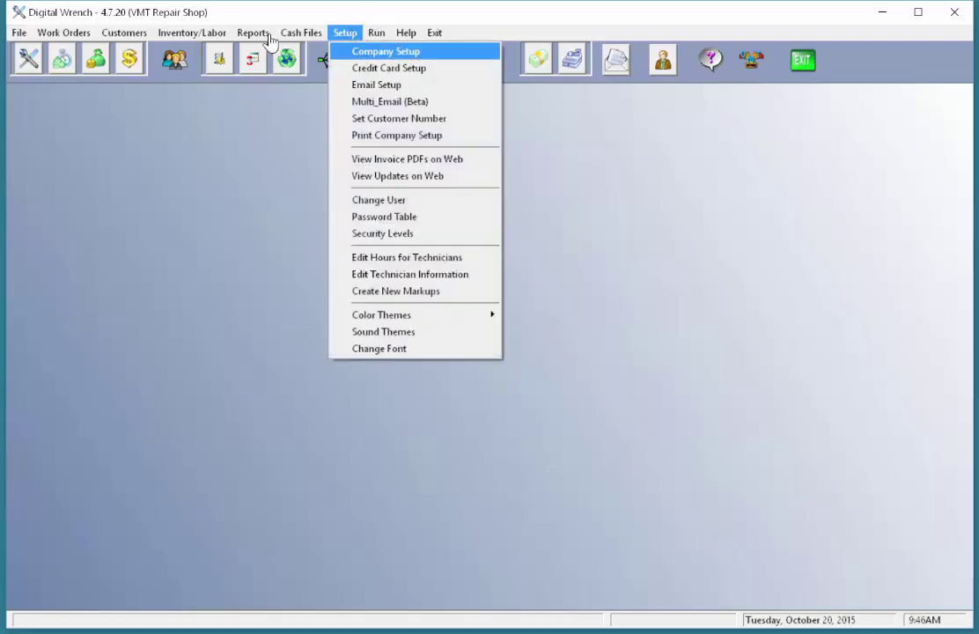
key(Escape)
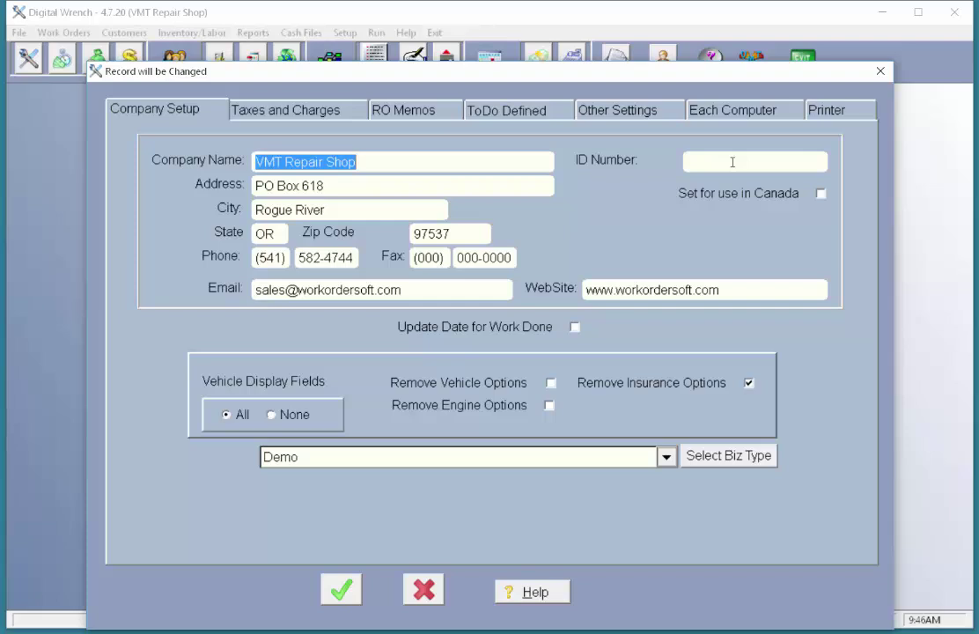
click(820, 195)
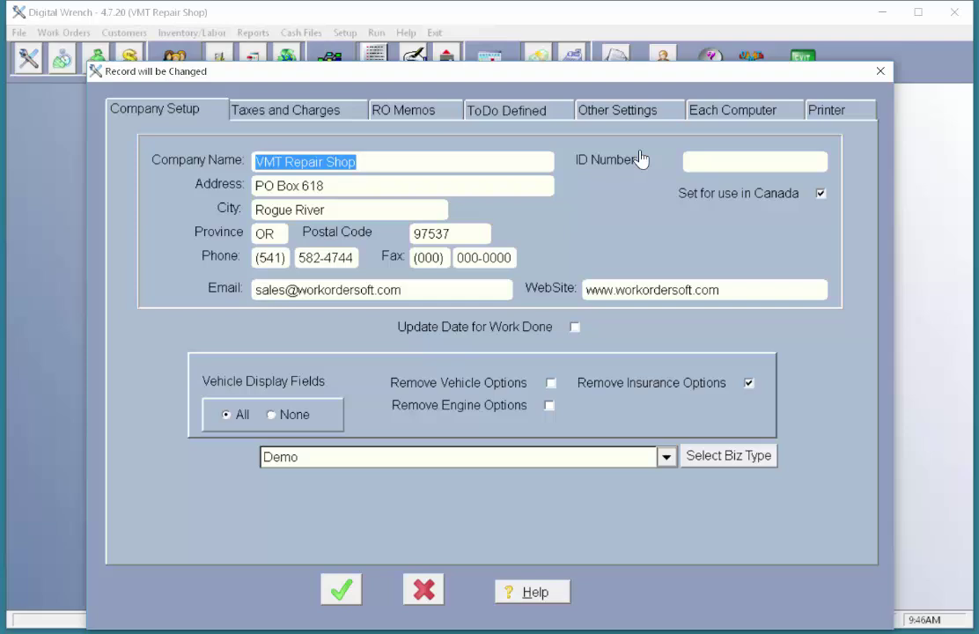
key(space)
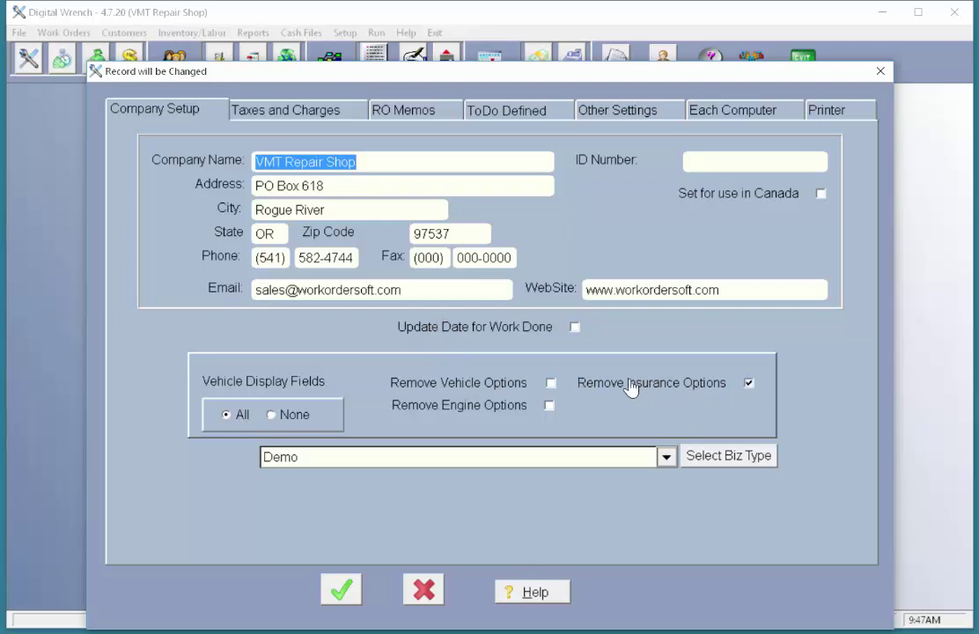
Try removing the vehicle options and engine options from the display, and restore both.
click(551, 385)
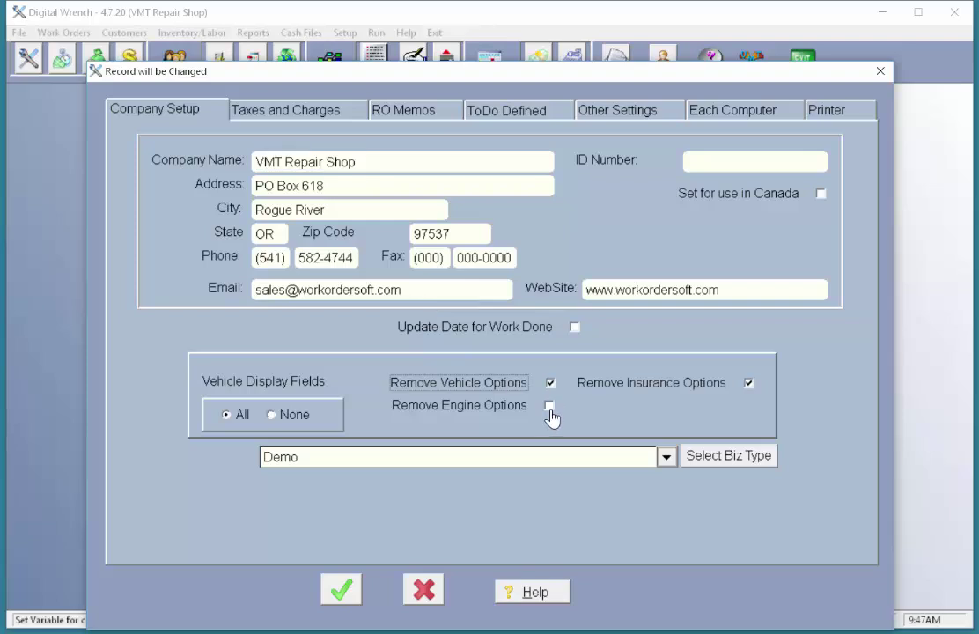
click(550, 406)
click(551, 384)
click(549, 407)
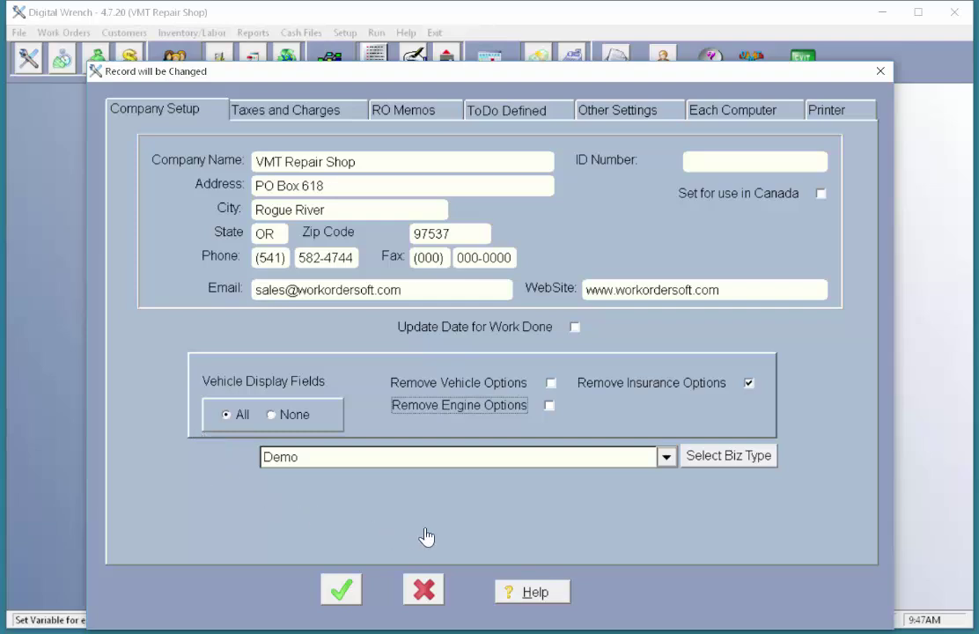
Examine the available business types and the Marine type's field names, keeping Demo as the selected business type.
click(666, 456)
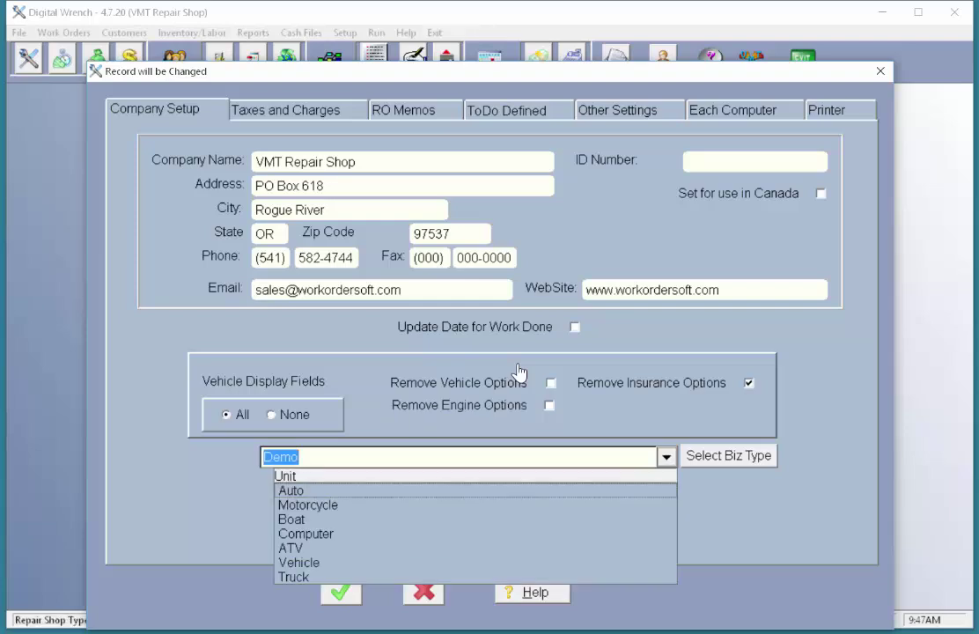
click(730, 456)
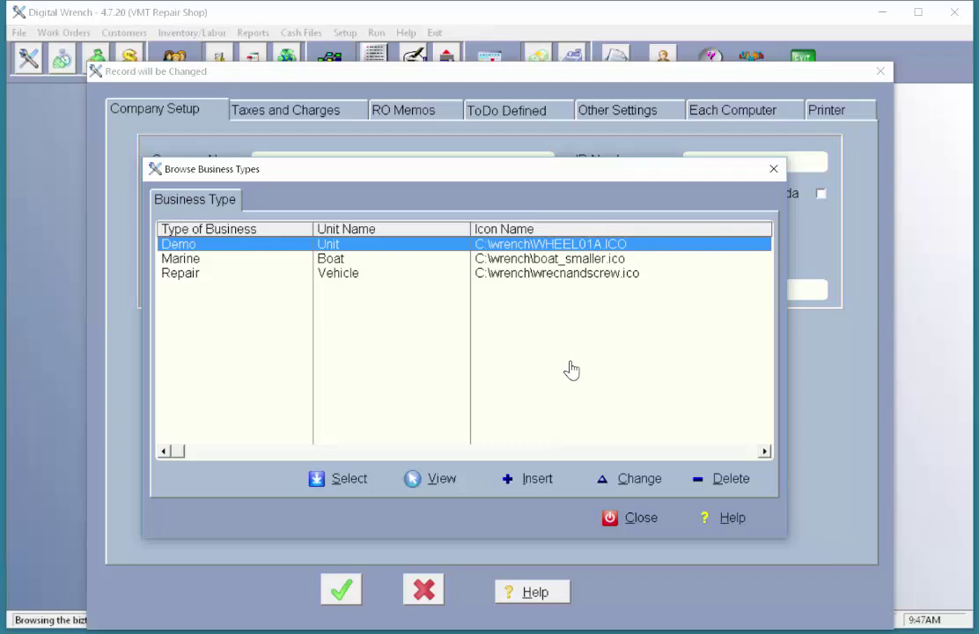
click(206, 258)
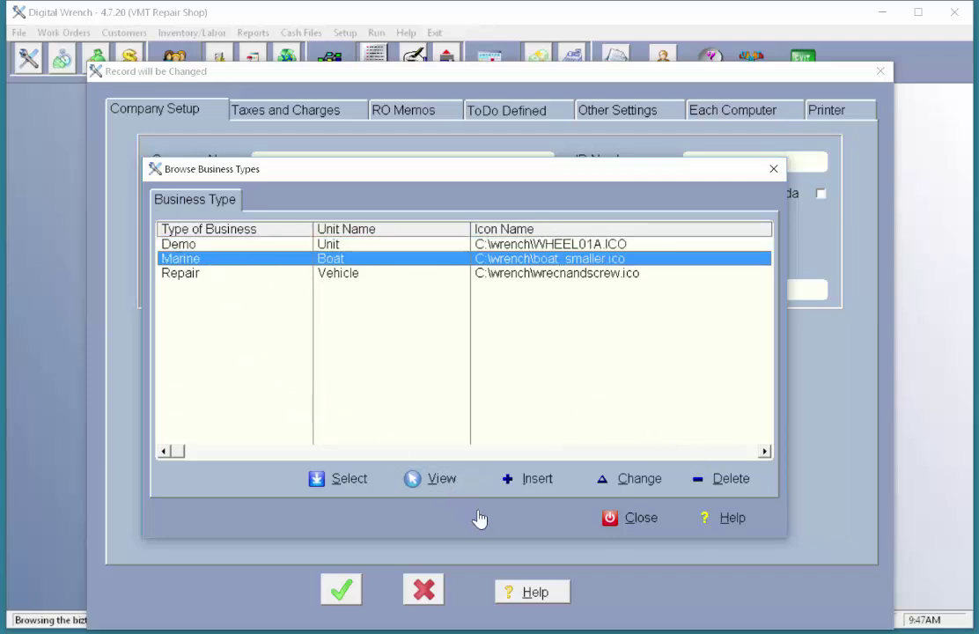
click(616, 480)
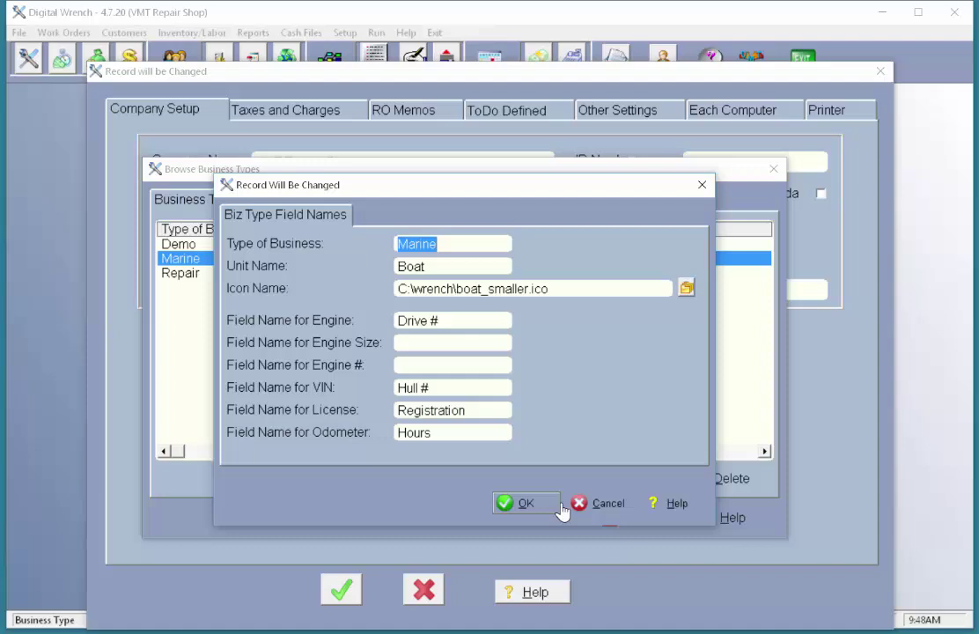
click(604, 507)
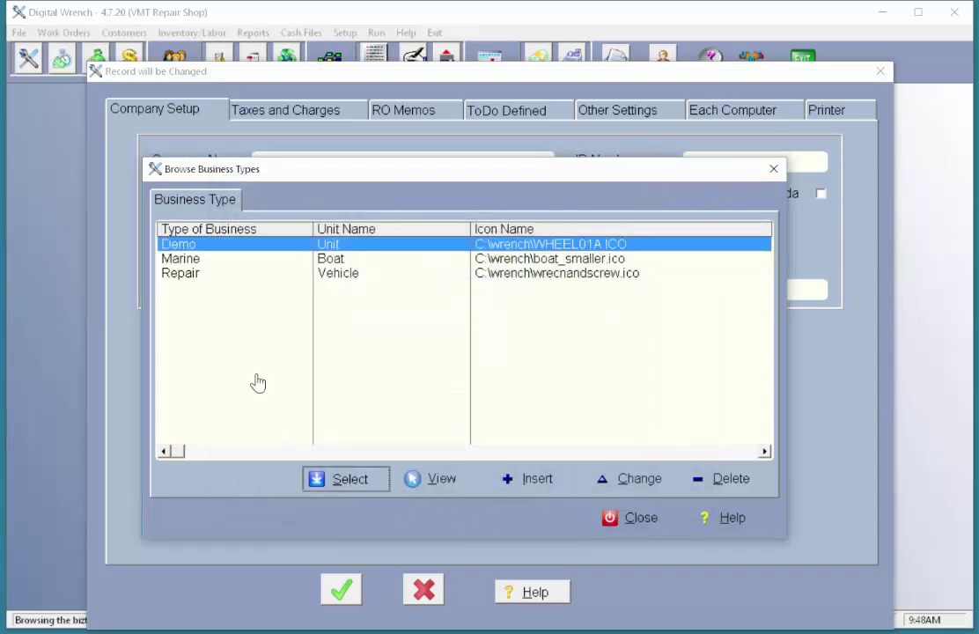
click(346, 477)
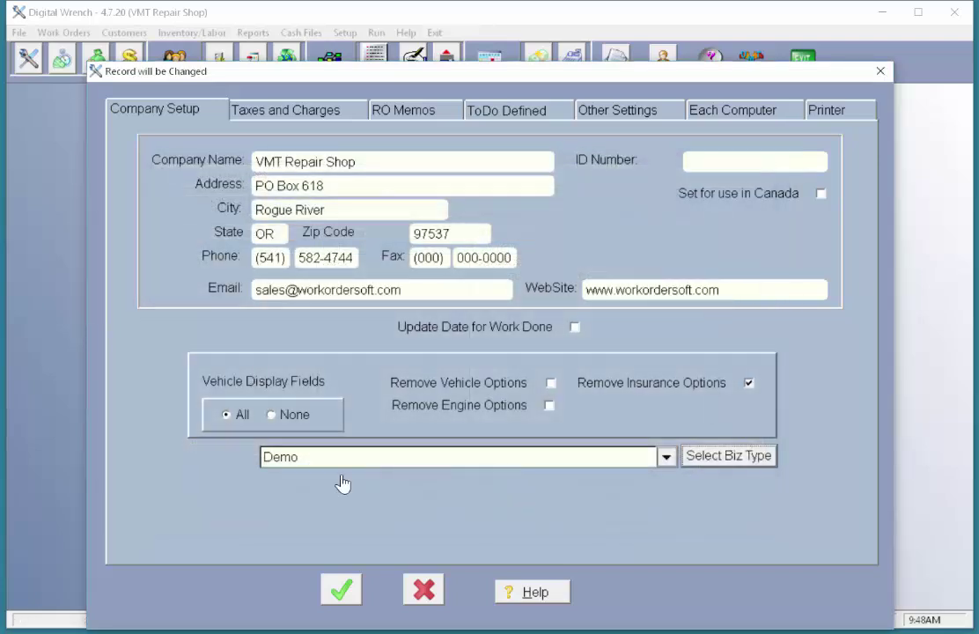
Name the first tax Local in the company's taxes and charges settings.
click(280, 114)
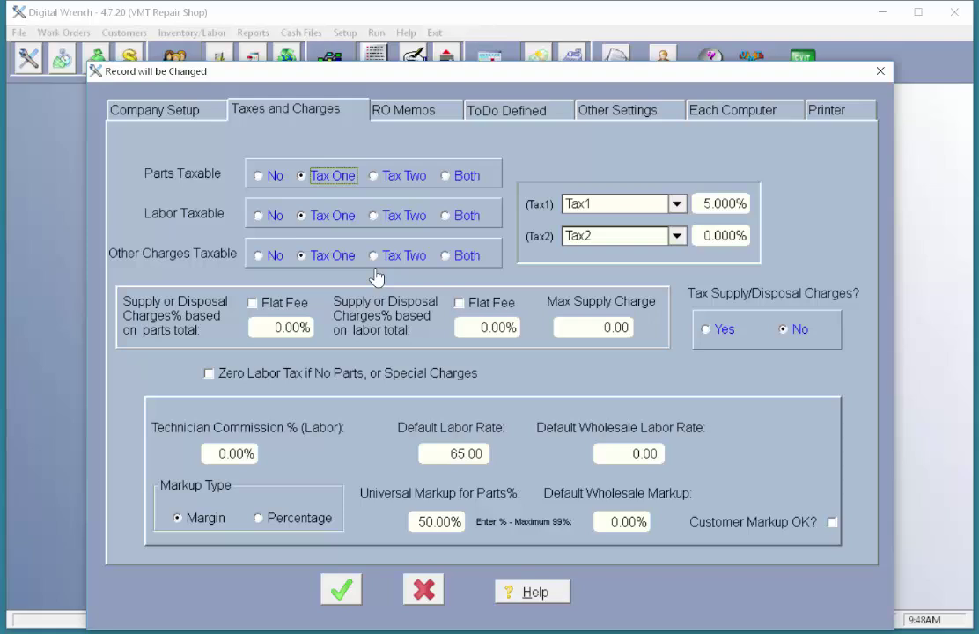
click(591, 202)
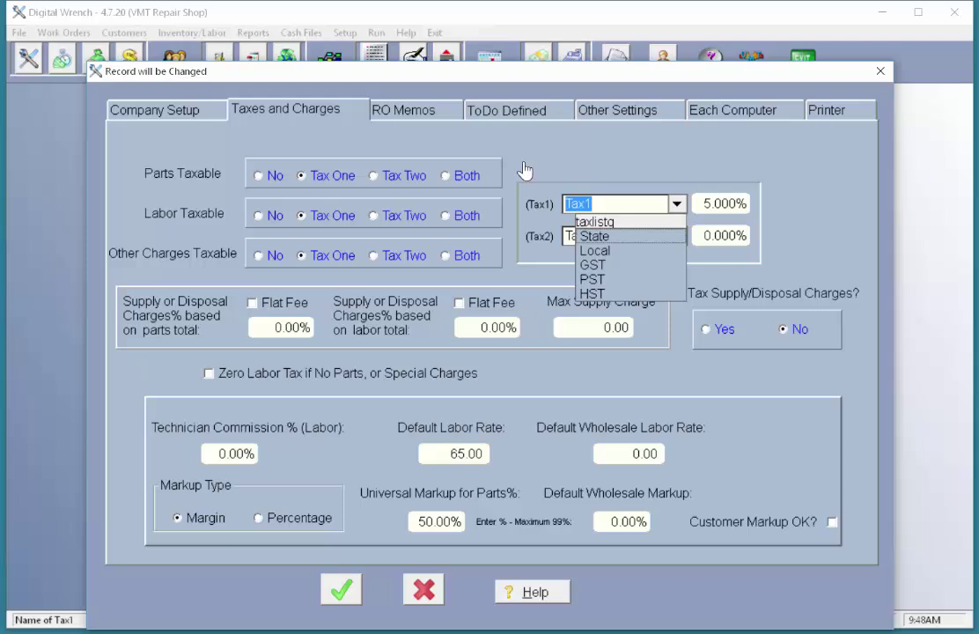
click(603, 251)
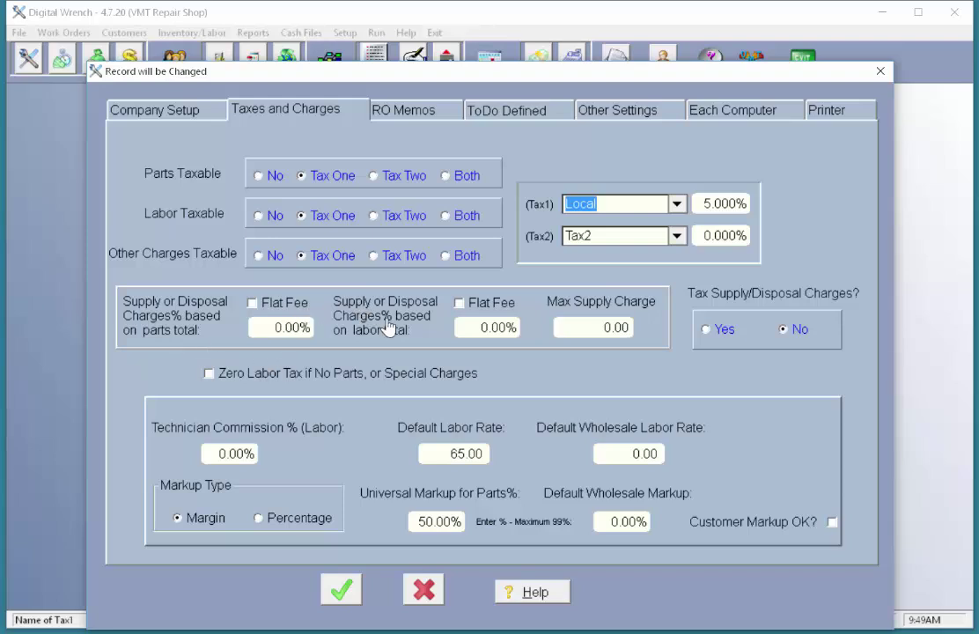
Set the supply or disposal charge based on parts total to 5%, without a flat fee.
click(277, 300)
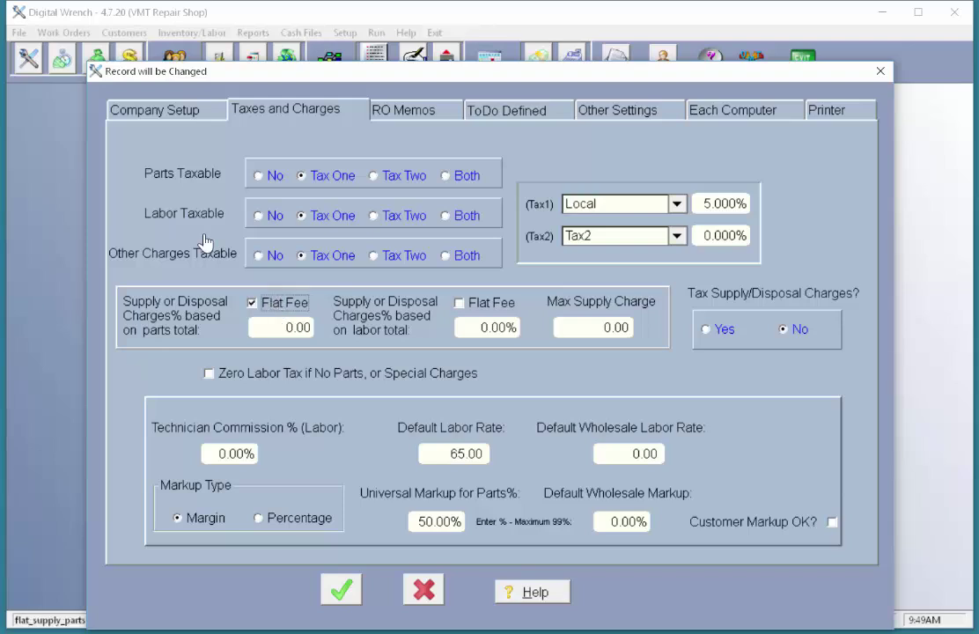
click(263, 303)
click(276, 325)
text(5)
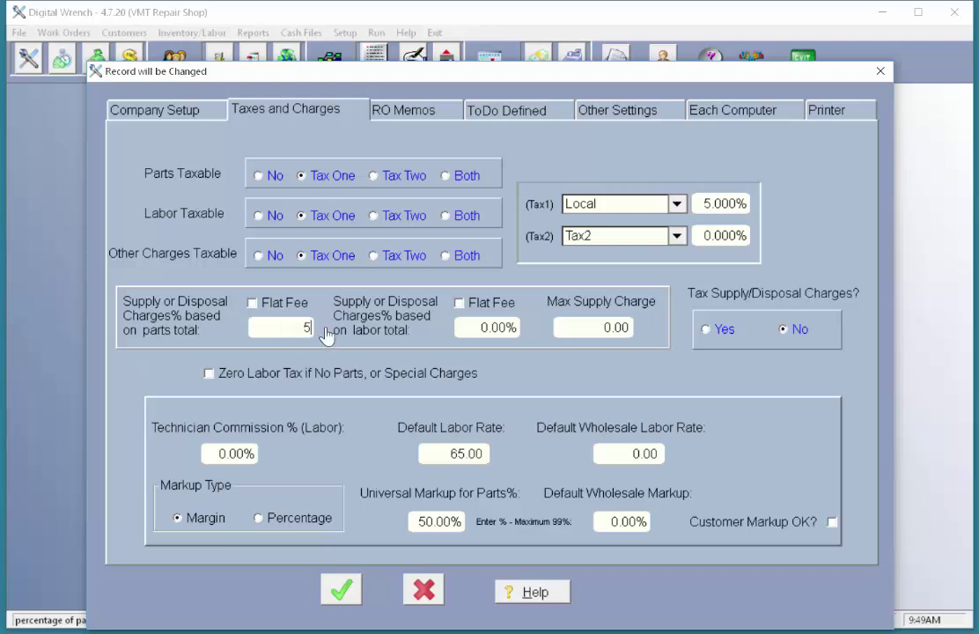
key(Tab)
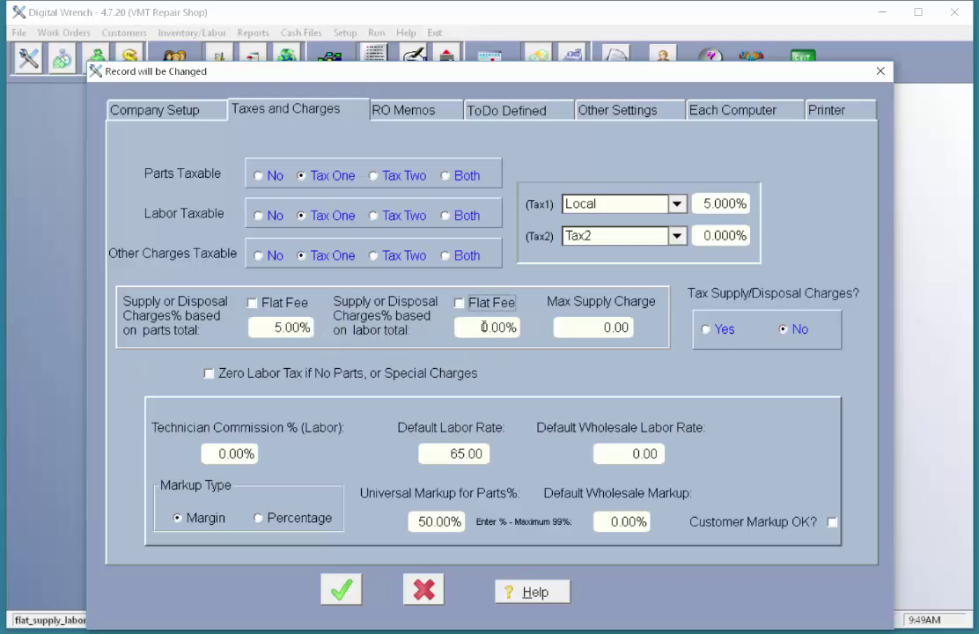
Set the supply or disposal charge based on labor total to 5% and the maximum supply charge to 25.00.
click(483, 327)
text(5)
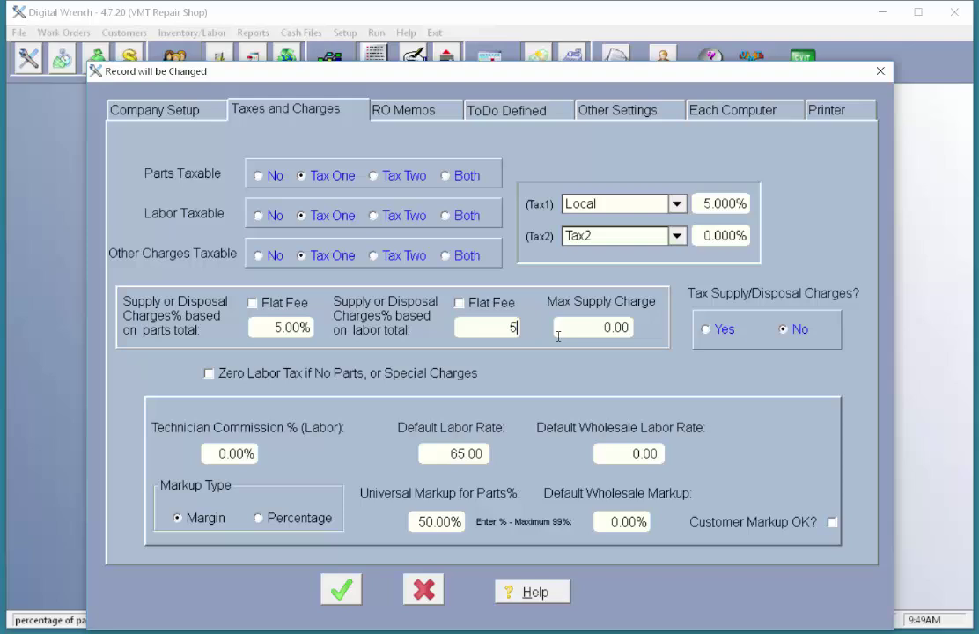
click(612, 328)
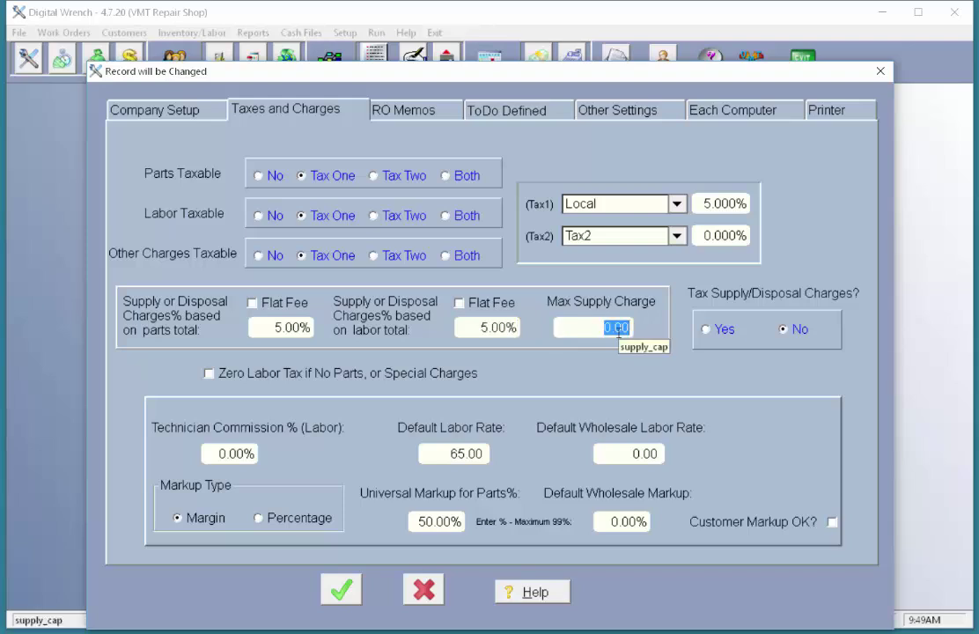
text(25)
key(Tab)
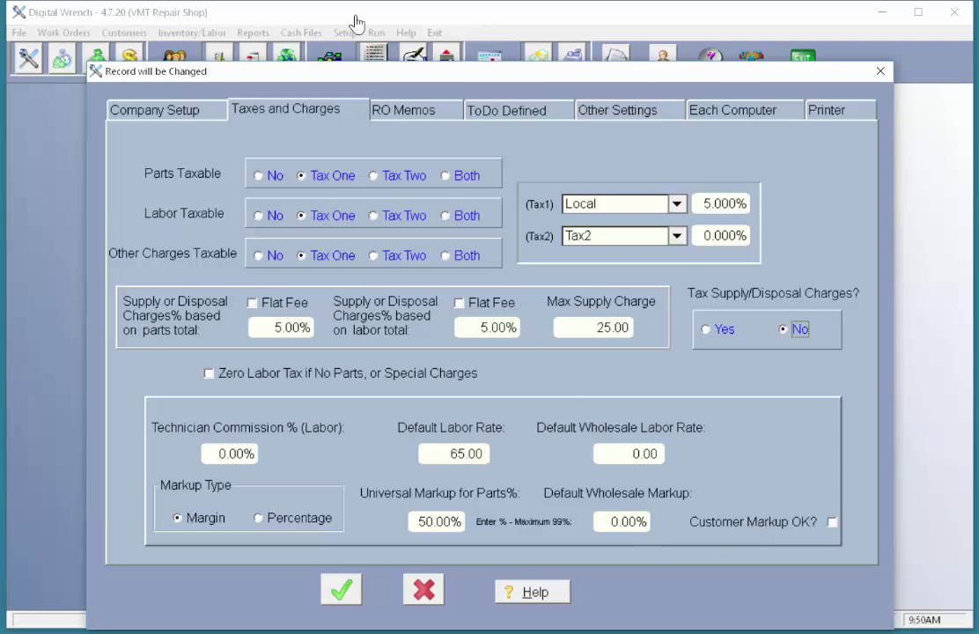
Review the repair order memos, the defined to-do fields with their light names, and the other company settings.
key(ctrl+Tab)
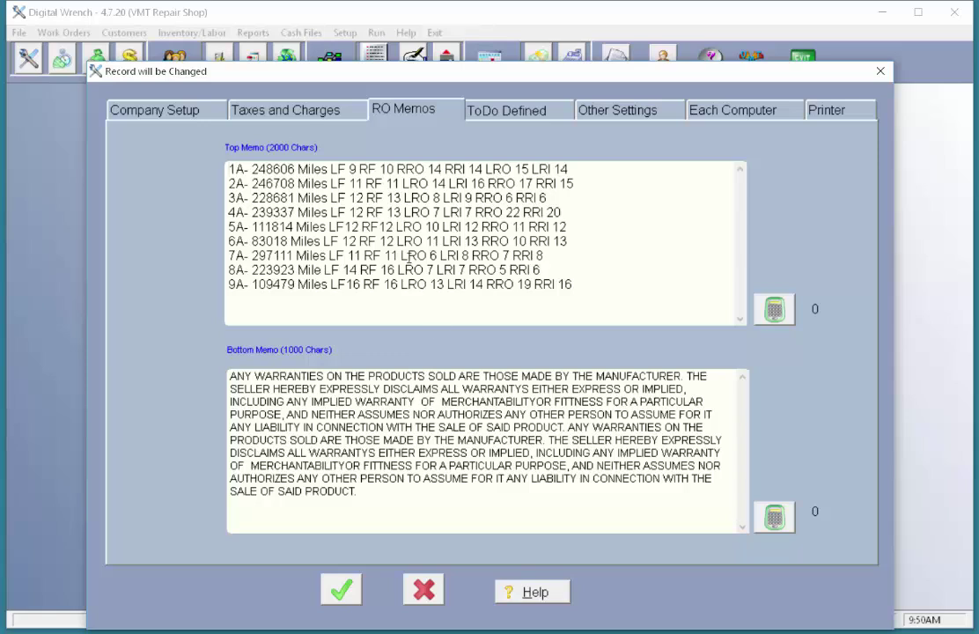
click(508, 112)
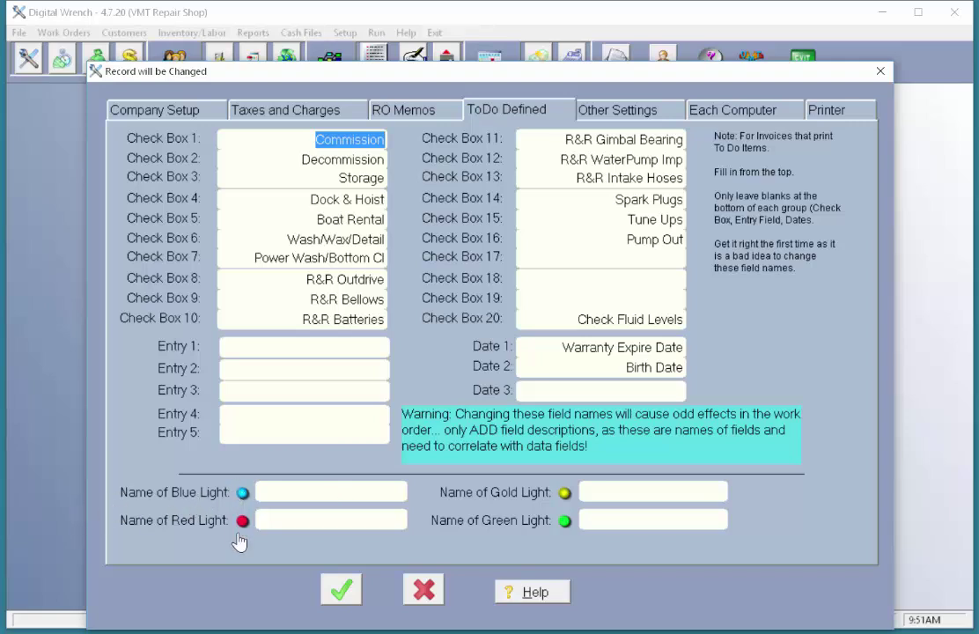
click(285, 493)
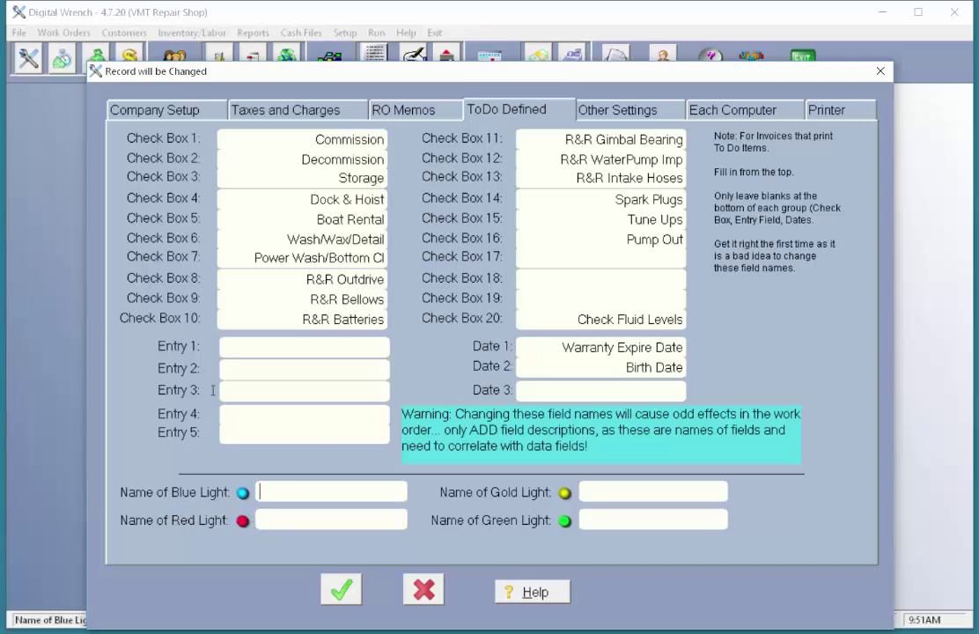
click(258, 492)
click(629, 112)
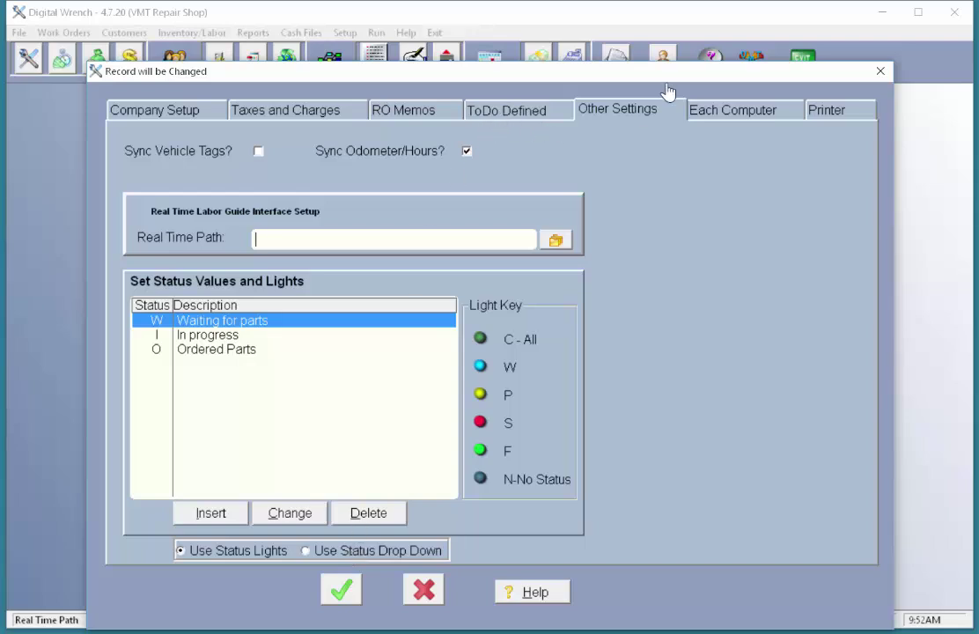
In the per-computer settings, set the folder for saving invoice PDFs to C:\wrench\pdfs.
click(745, 114)
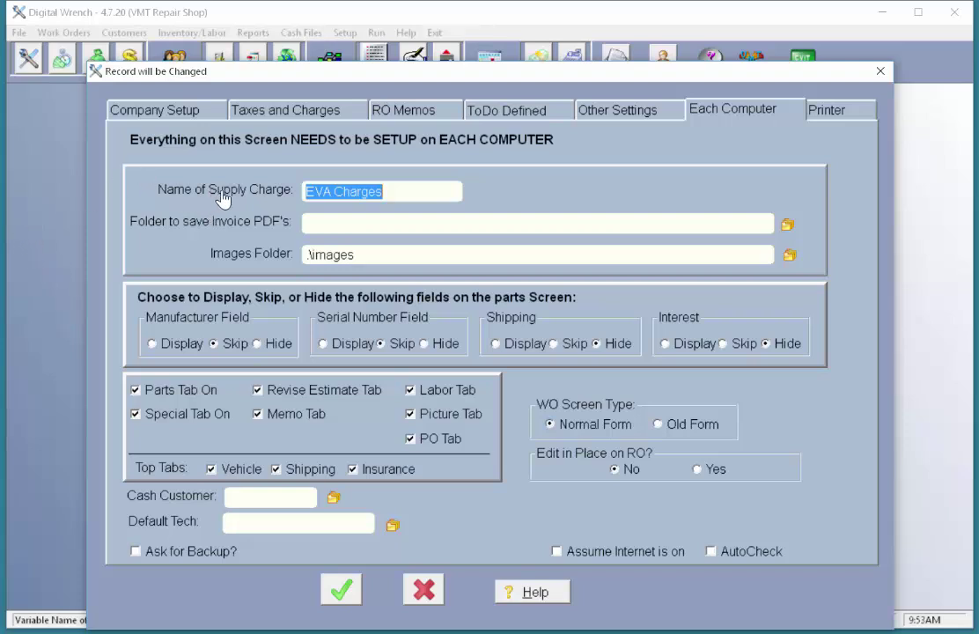
click(412, 186)
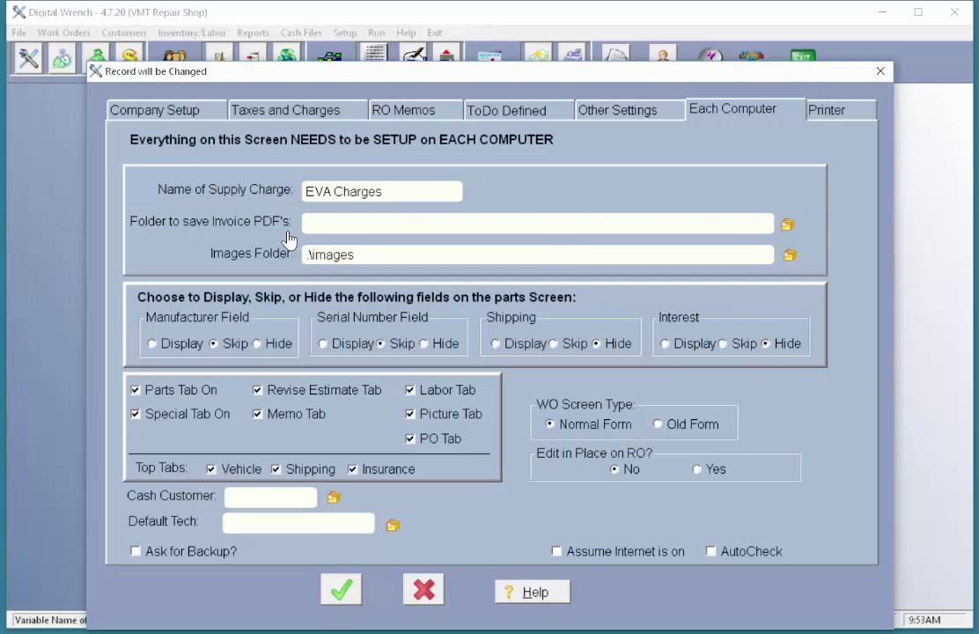
click(787, 223)
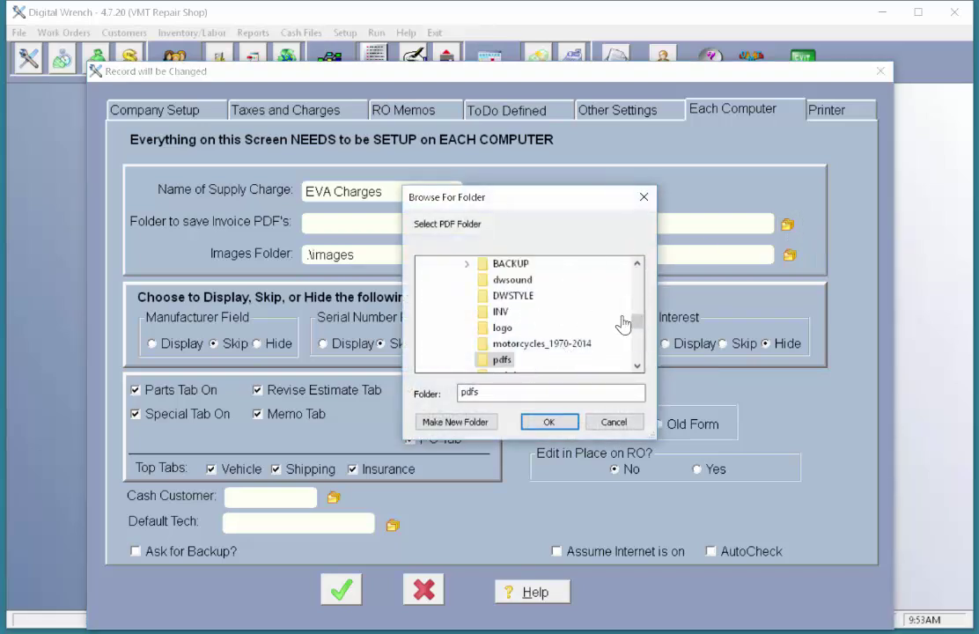
drag(636, 323, 636, 317)
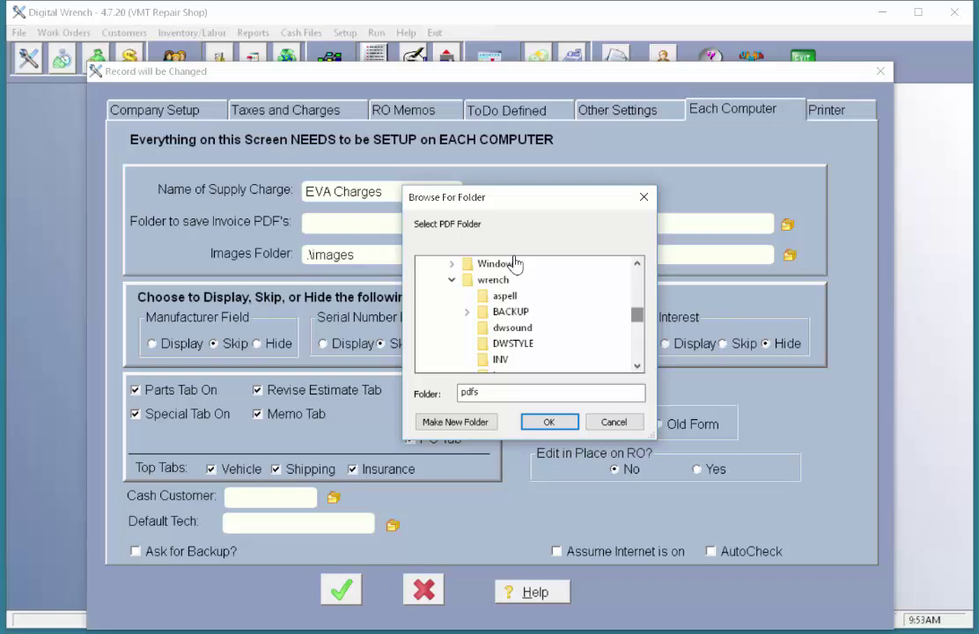
scroll(495, 294, down, 1)
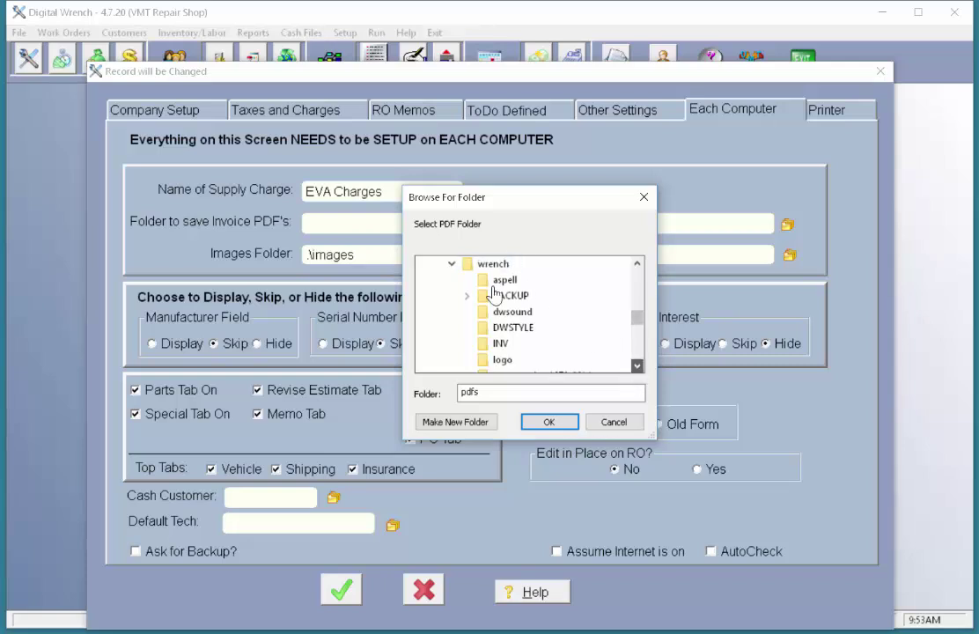
scroll(495, 293, down, 3)
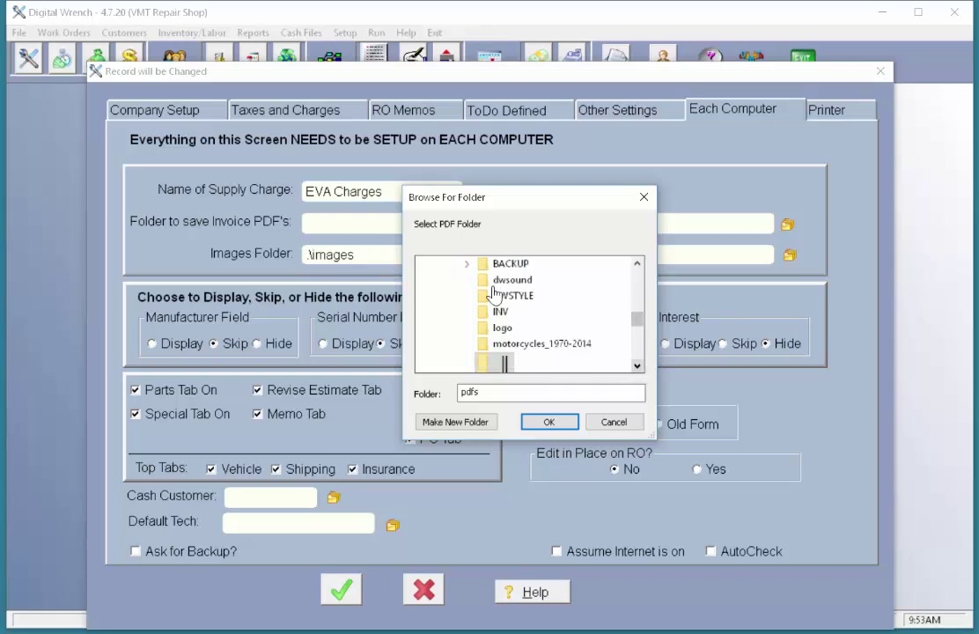
click(552, 422)
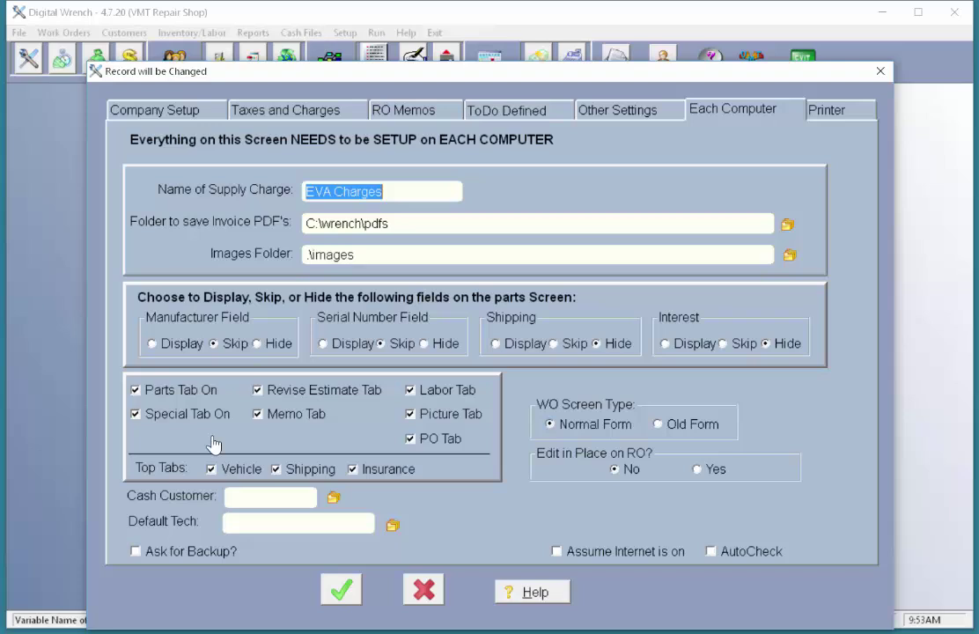
Disable the Picture, PO and Revise Estimate tabs in the per-computer settings.
click(456, 415)
click(450, 439)
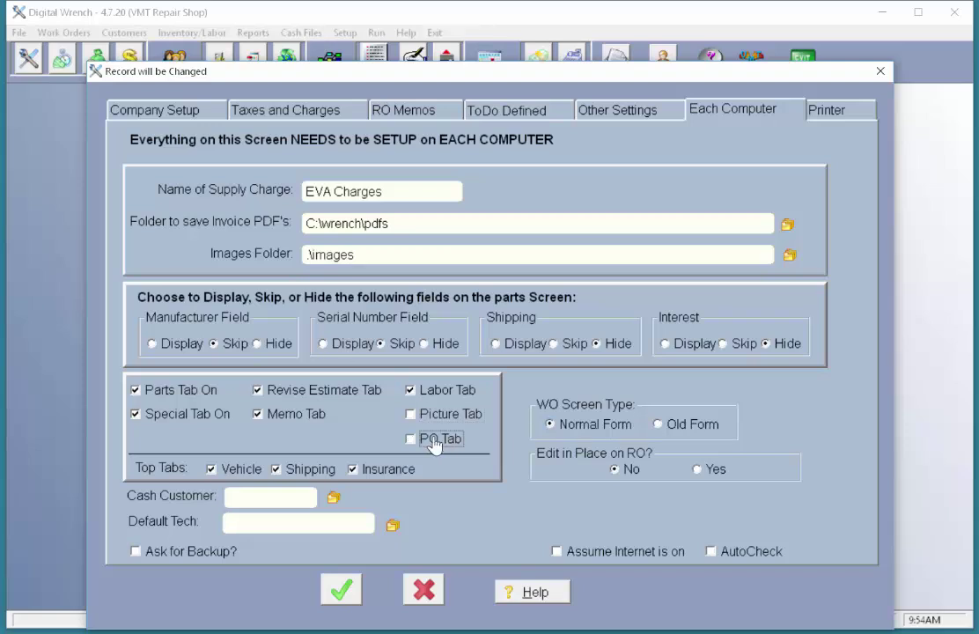
click(290, 391)
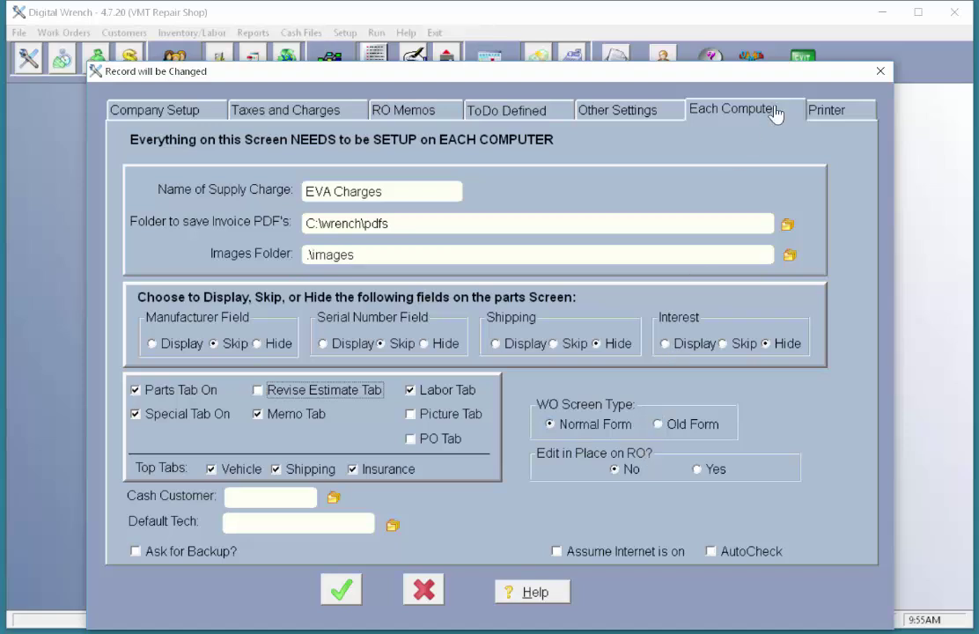
Examine the printer settings and the explanation for choosing the receipt logo image.
click(840, 110)
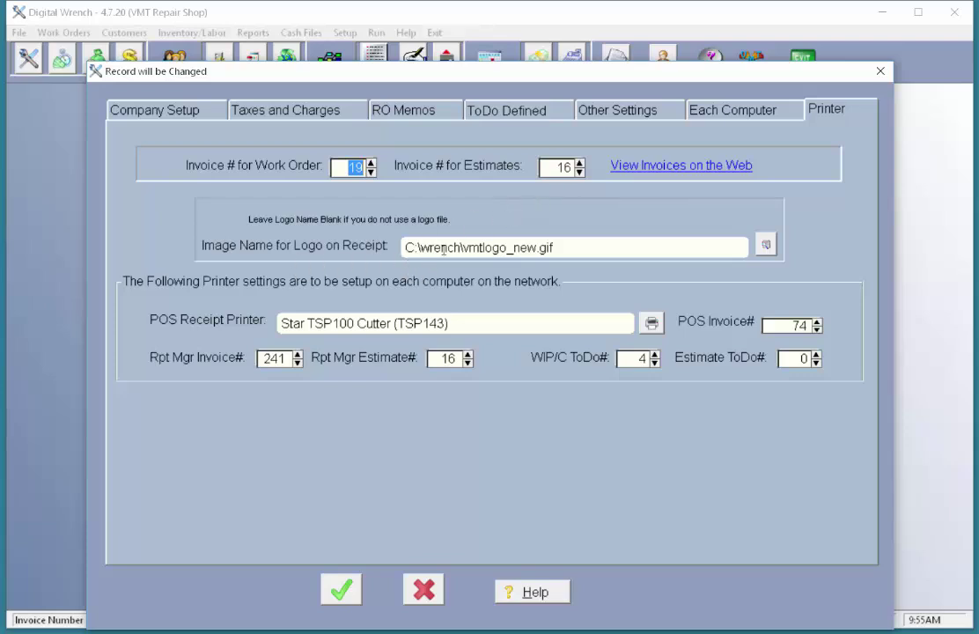
mouse_move(444, 249)
mouse_move(769, 249)
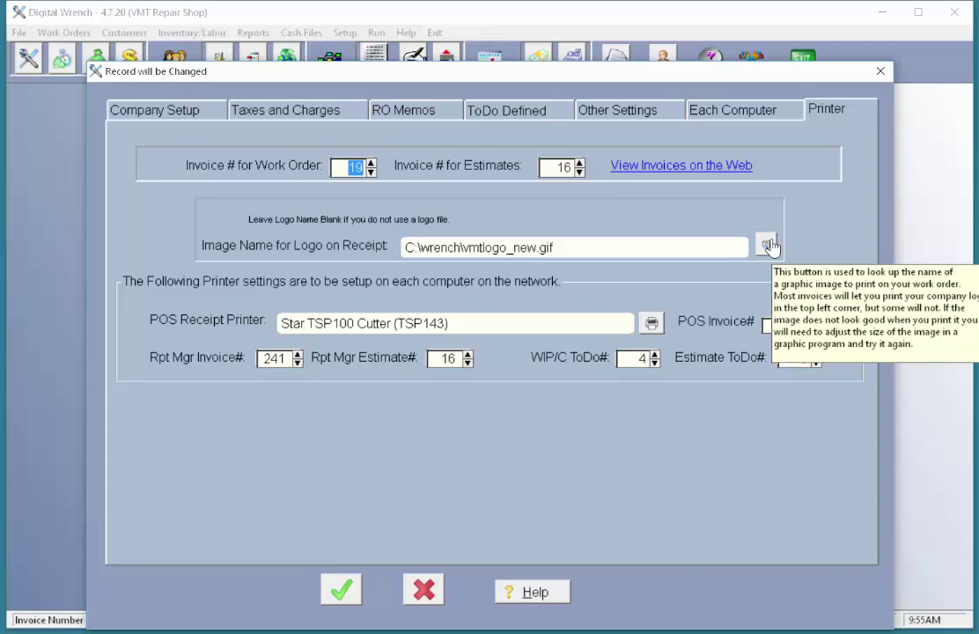